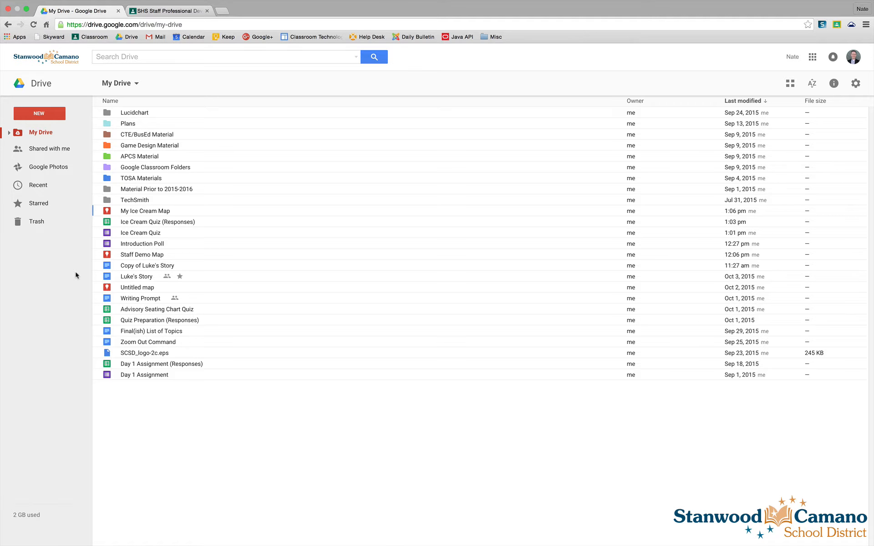
# - Create a new Google Form from Drive and title it Exit Poll
pyautogui.click(35, 112)
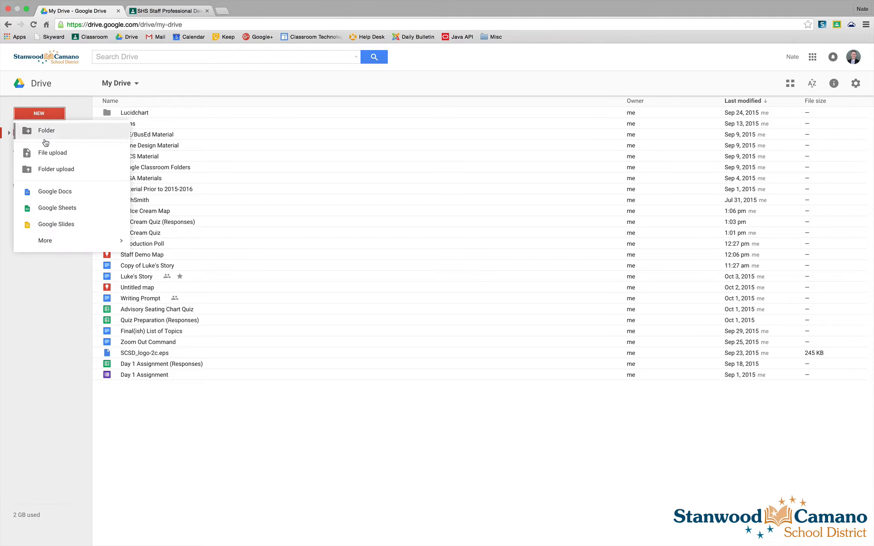
pyautogui.moveTo(43, 240)
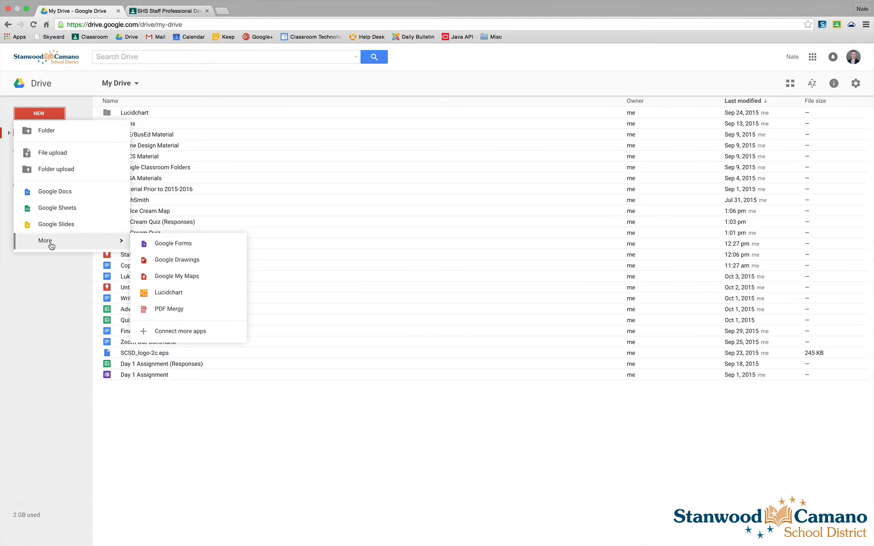
pyautogui.click(169, 245)
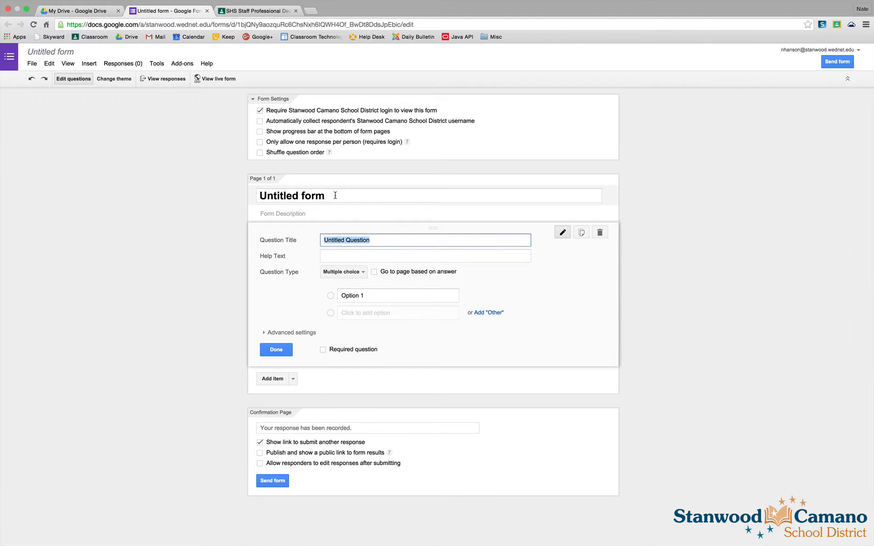
pyautogui.moveTo(335, 193); pyautogui.dragTo(235, 191)
pyautogui.write('Exit Poll')
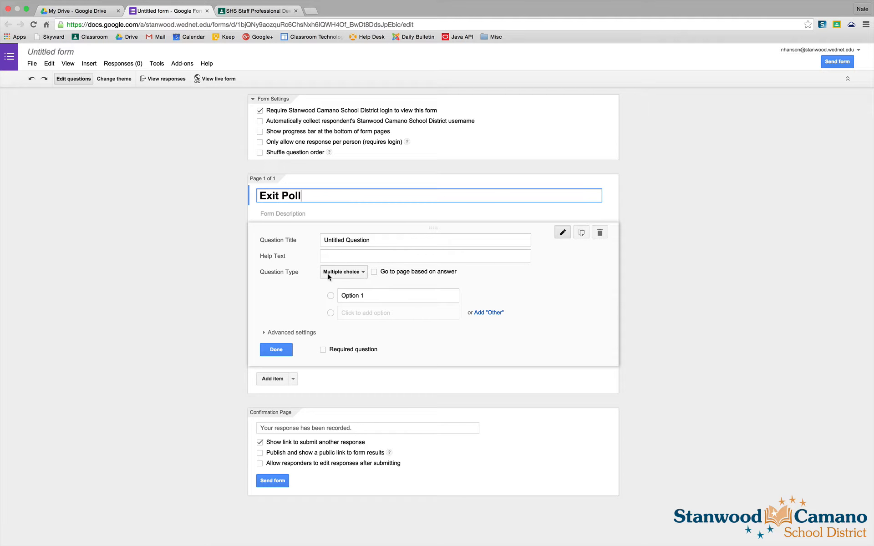
# - Make the first question a Scale question titled 'My level of understanding for this learning target was:'
pyautogui.click(365, 273)
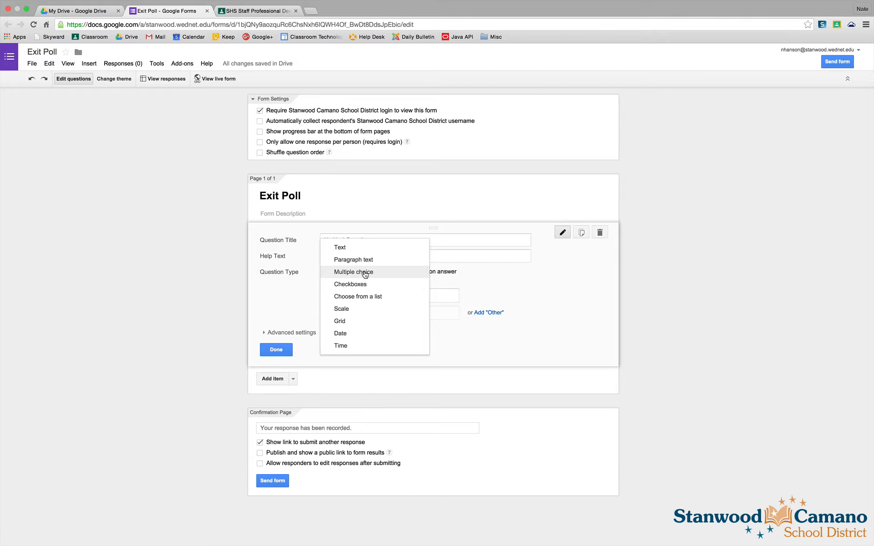
pyautogui.click(344, 309)
pyautogui.moveTo(382, 240); pyautogui.dragTo(271, 236)
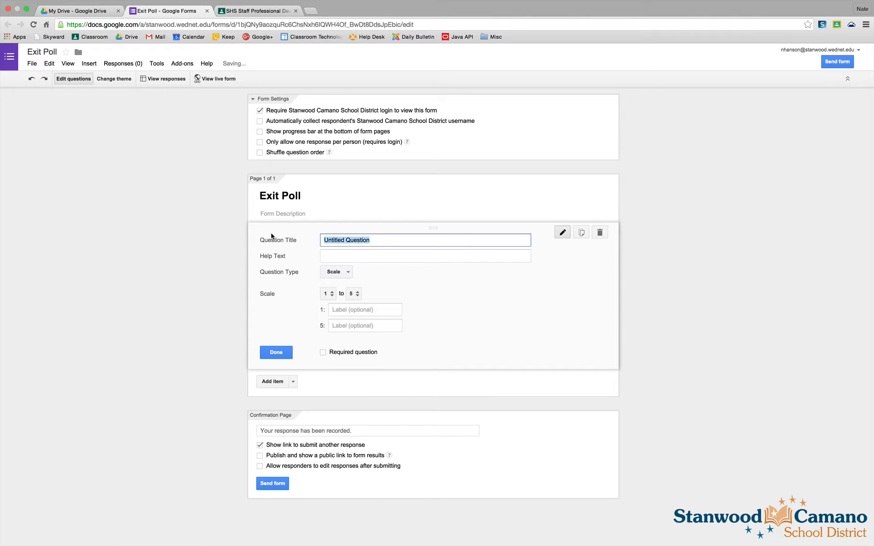
pyautogui.write('My level of understanding for this learning target')
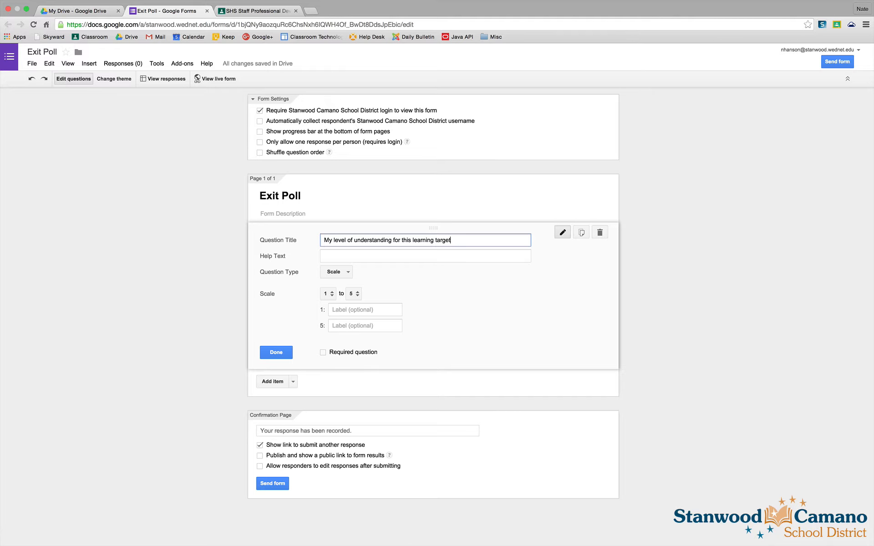
pyautogui.write(' was:')
# - Label the scale's ends 'I don't understand' for 1 and 'I have mastered the target' for 5, and finish the question
pyautogui.click(340, 309)
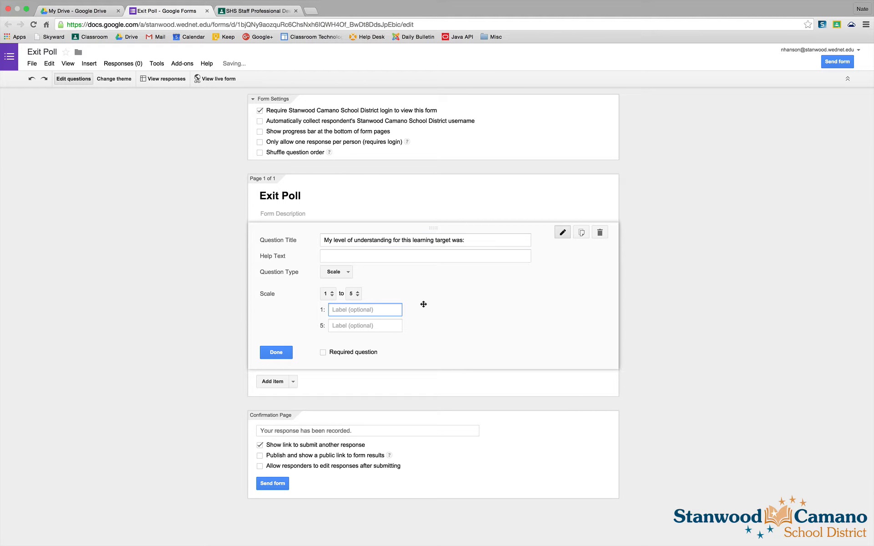
pyautogui.write("I don't under")
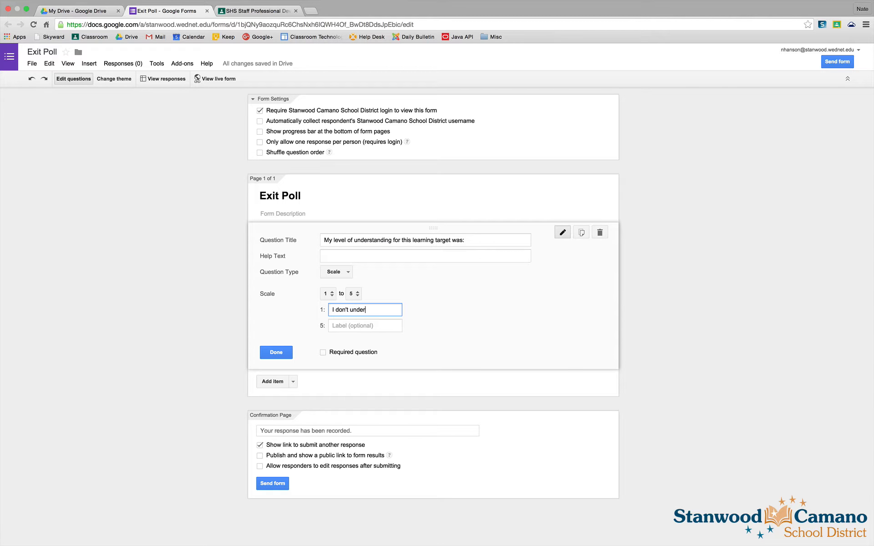
pyautogui.write('stand')
pyautogui.click(386, 325)
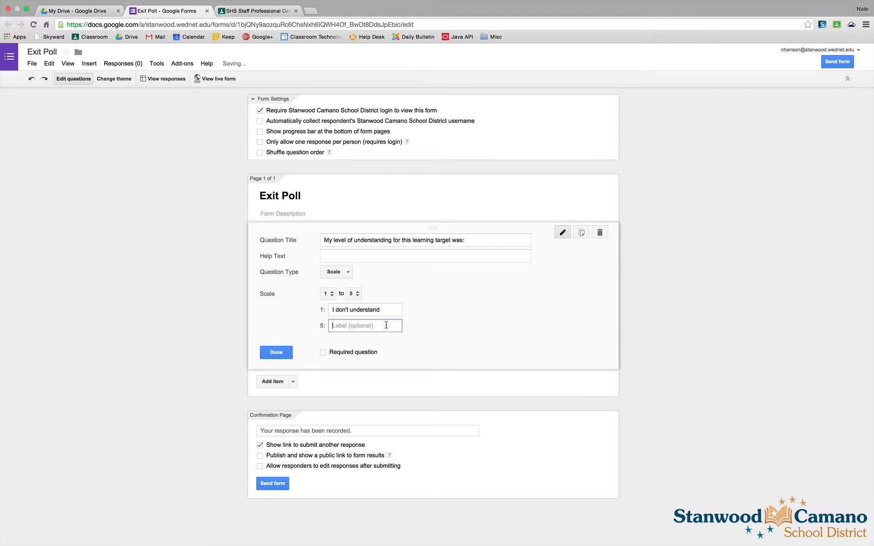
pyautogui.write('I have al')
pyautogui.press('BackSpace')
pyautogui.press('BackSpace')
pyautogui.press('BackSpace')
pyautogui.write('mastered the target')
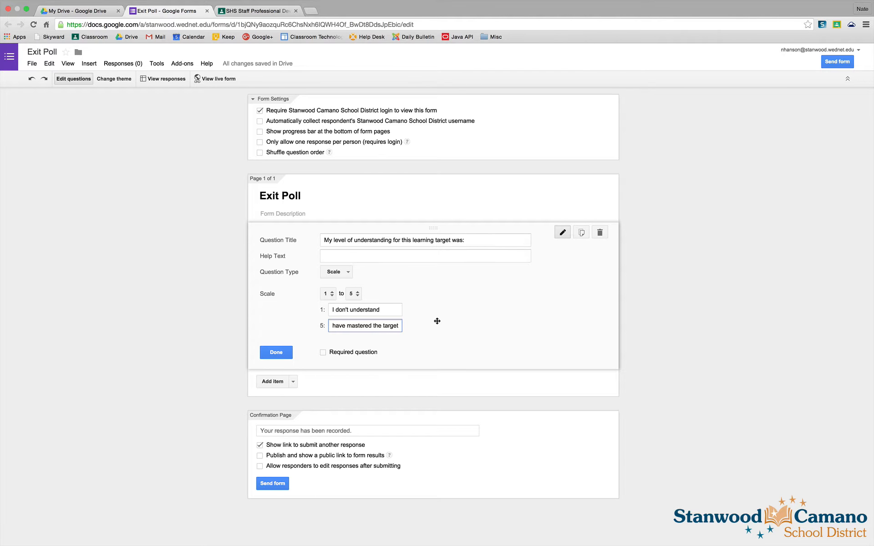
pyautogui.click(286, 353)
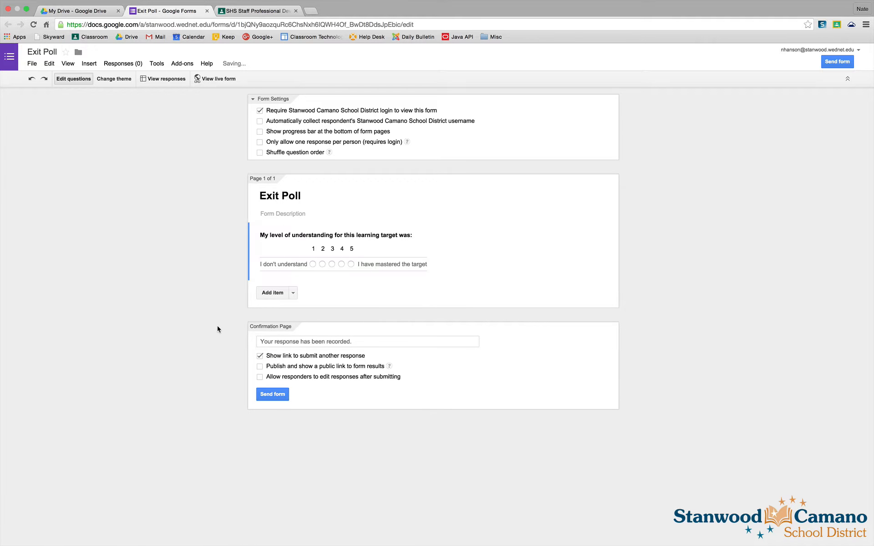
# - Add a Checkboxes question titled 'I need more help on the following problems:'
pyautogui.click(294, 295)
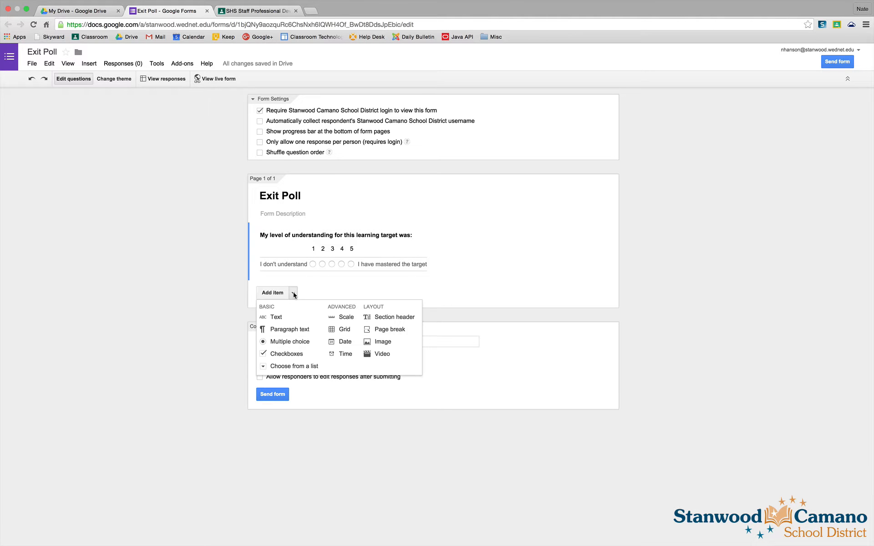
pyautogui.click(275, 356)
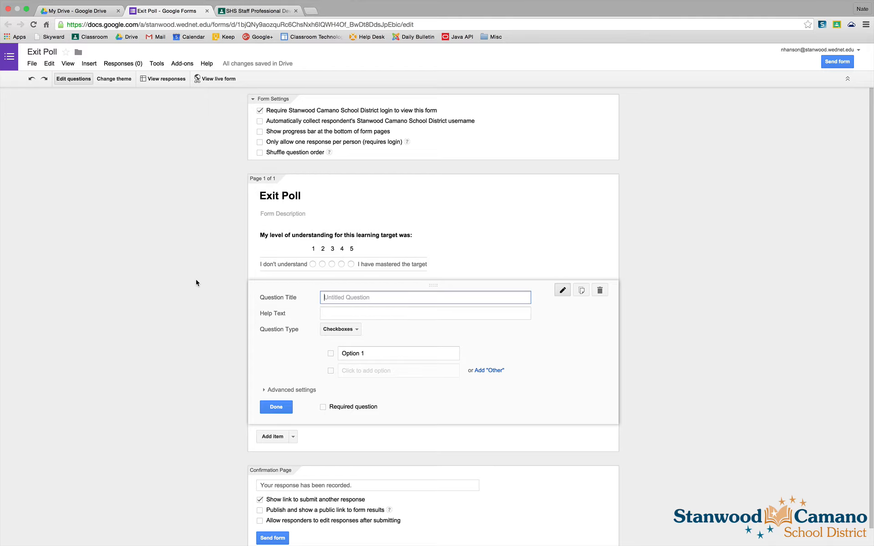
pyautogui.write('I need more help on the following problems:')
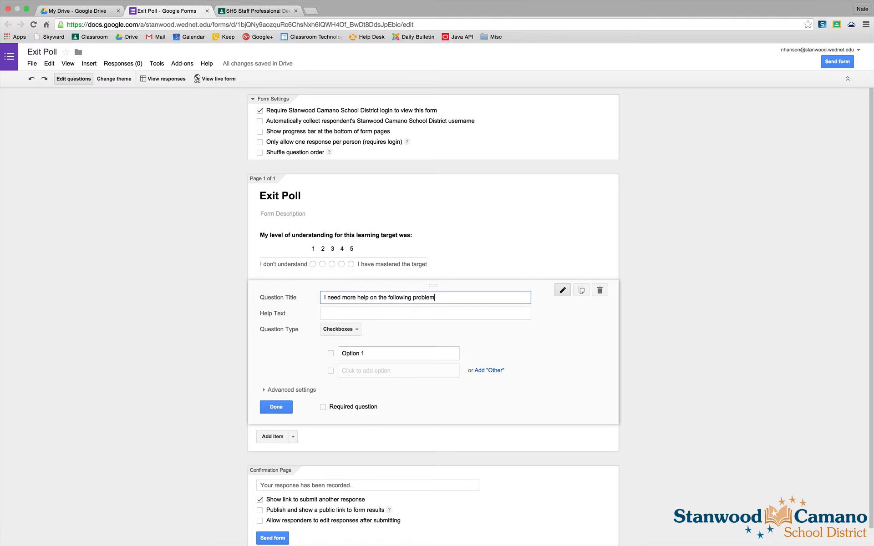
# - Fill the checkbox options with Problem 1 through Problem 5 and finish the question
pyautogui.click(362, 350)
pyautogui.write('Problem 1')
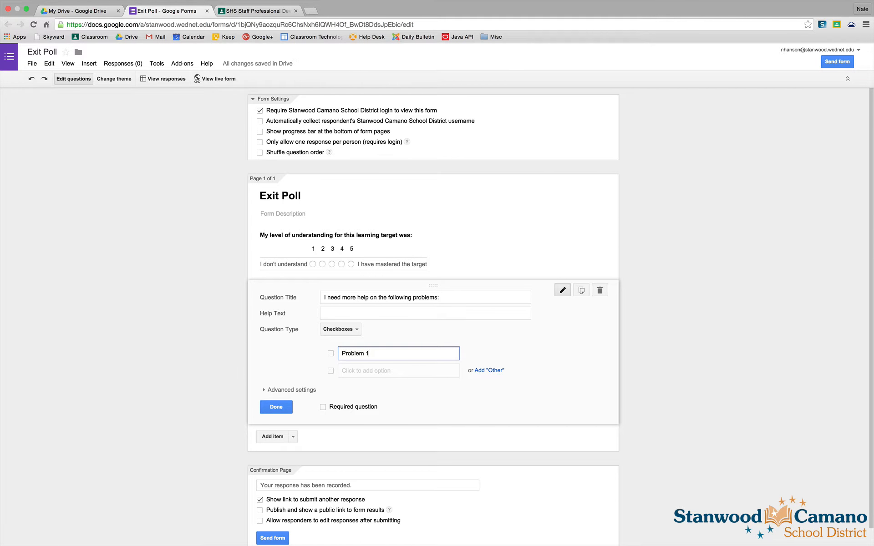
pyautogui.press('Return')
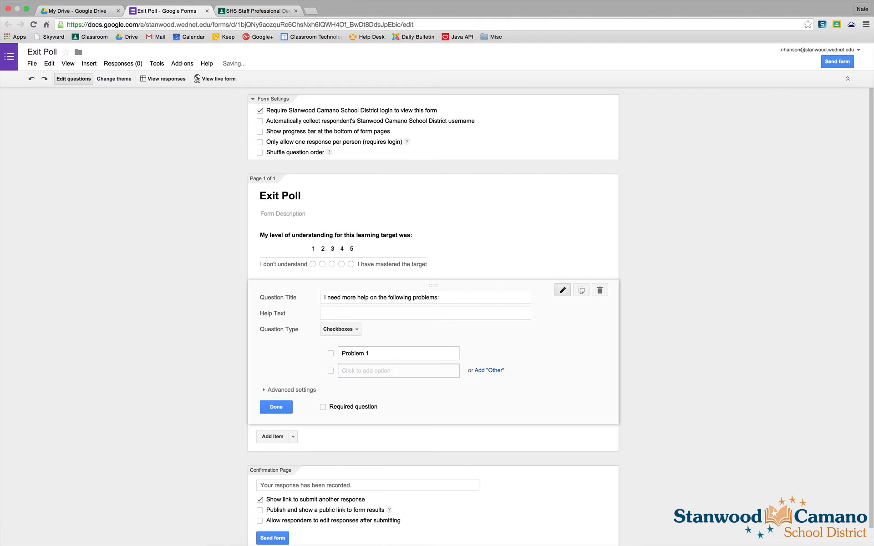
pyautogui.click(378, 355)
pyautogui.press('super+c')
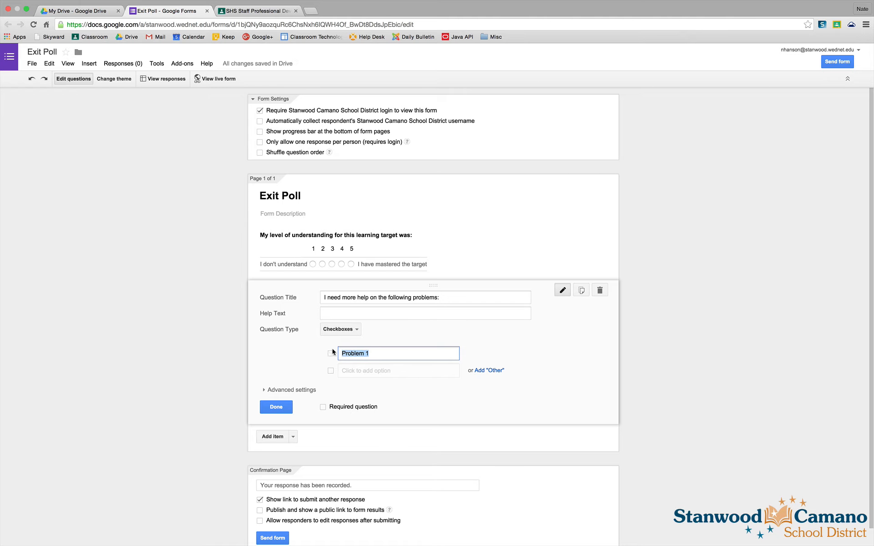
pyautogui.click(350, 371)
pyautogui.press('super+v')
pyautogui.press('BackSpace')
pyautogui.write('2')
pyautogui.press('Tab')
pyautogui.press('Tab')
pyautogui.press('super+v')
pyautogui.press('BackSpace')
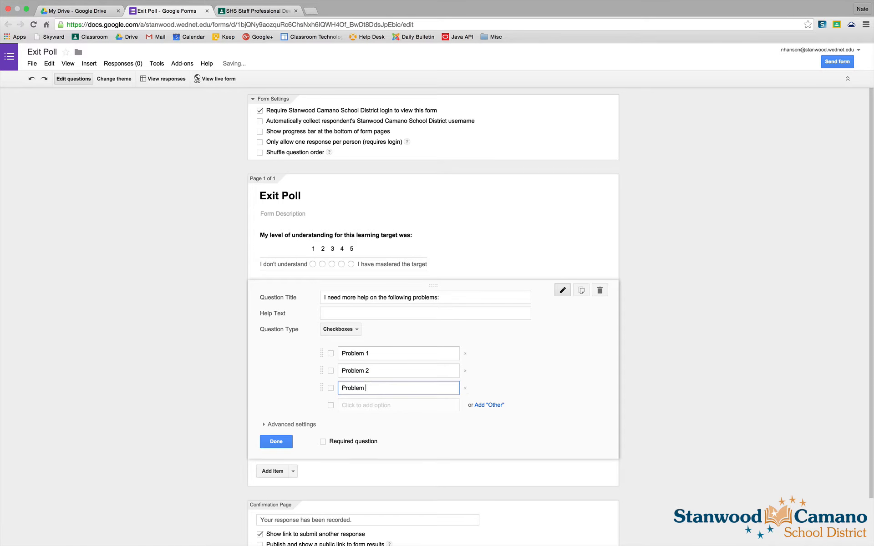
pyautogui.write('3')
pyautogui.press('Tab')
pyautogui.press('Tab')
pyautogui.press('super+v')
pyautogui.press('BackSpace')
pyautogui.write('4')
pyautogui.press('Tab')
pyautogui.press('Tab')
pyautogui.press('super+v')
pyautogui.press('BackSpace')
pyautogui.write('5')
pyautogui.click(277, 477)
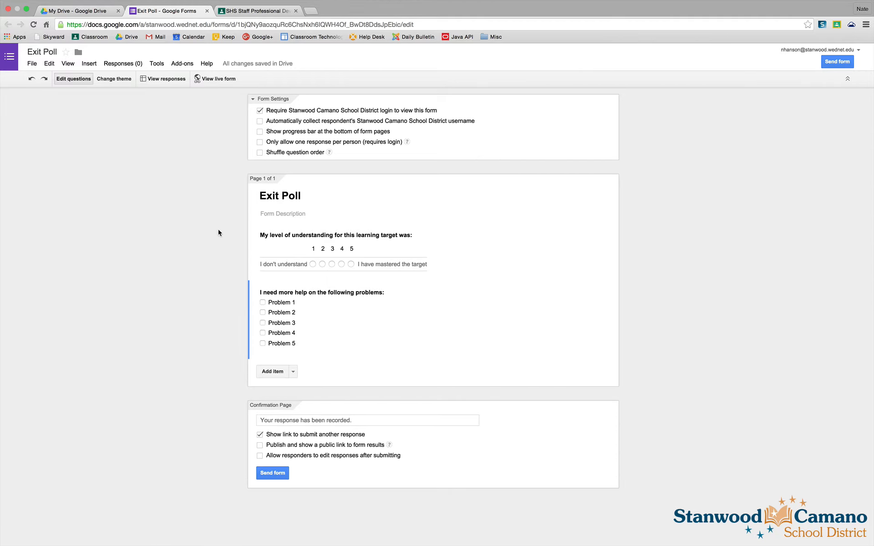
# - Turn on automatic collection of respondents' usernames and turn off the link to submit another response
pyautogui.click(259, 121)
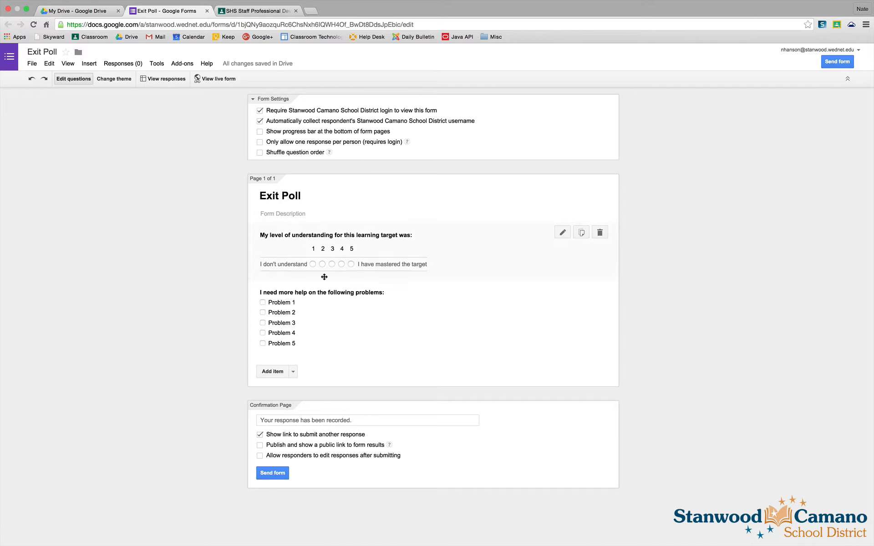
pyautogui.click(259, 435)
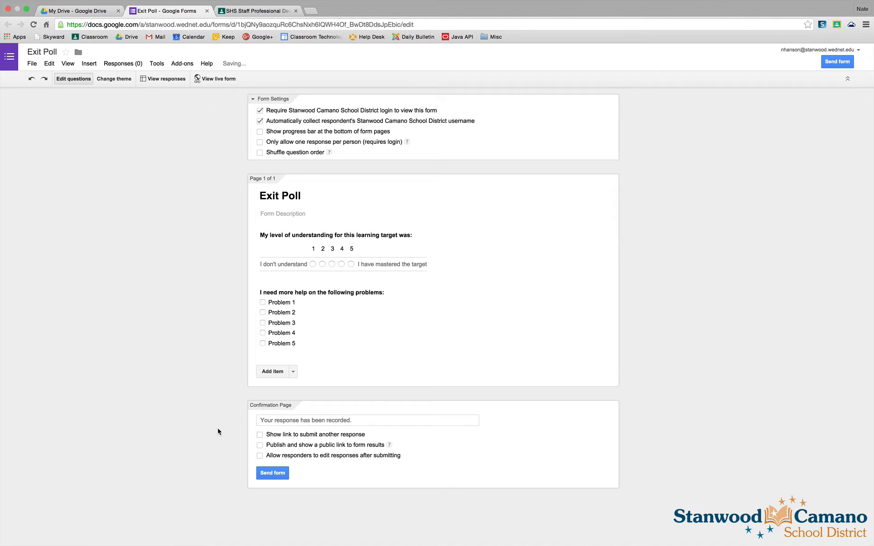
# - Copy the form's share link from the Send form dialog and close it
pyautogui.click(273, 473)
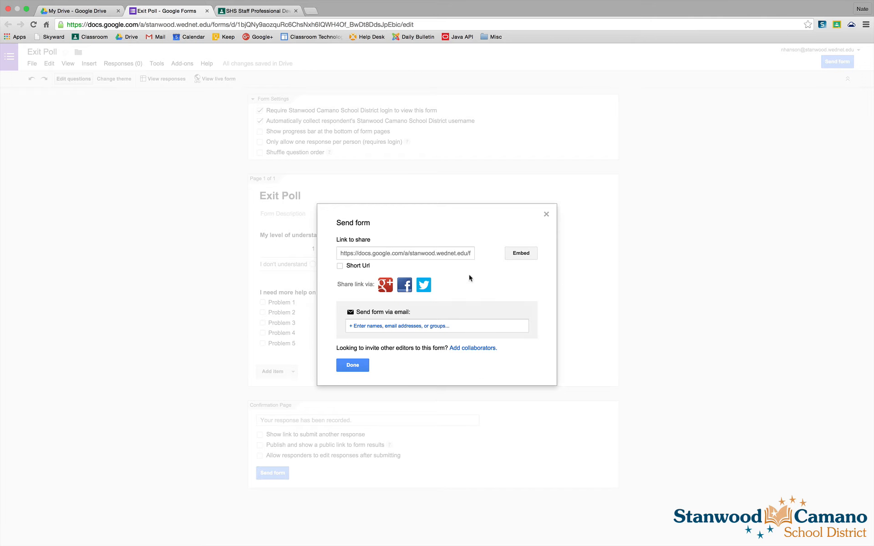
pyautogui.click(369, 254)
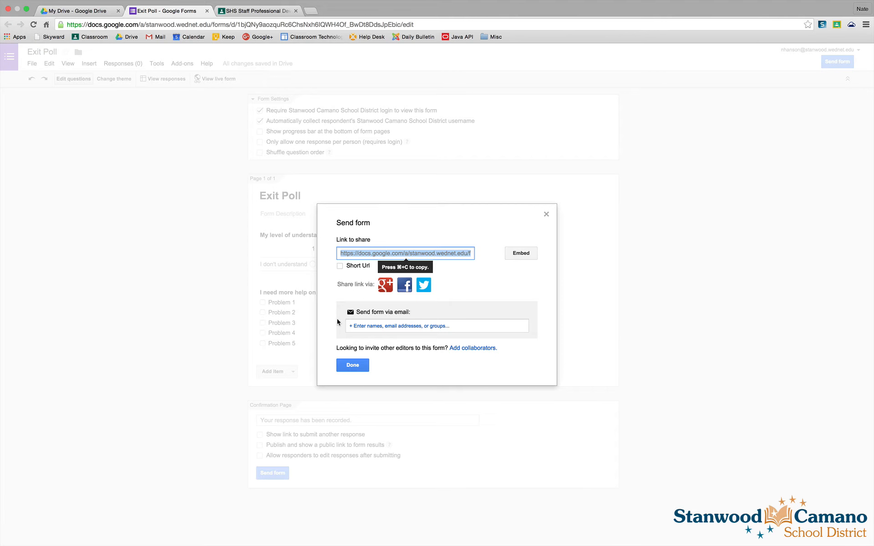
pyautogui.click(352, 366)
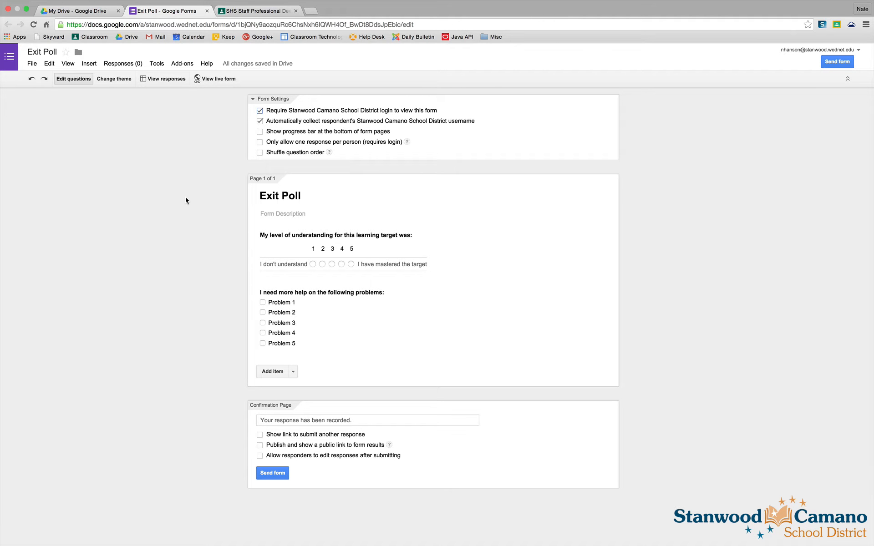
# - Switch to the SHS Staff Professional Development class and start an announcement reading 'Exit Poll:'
pyautogui.click(248, 12)
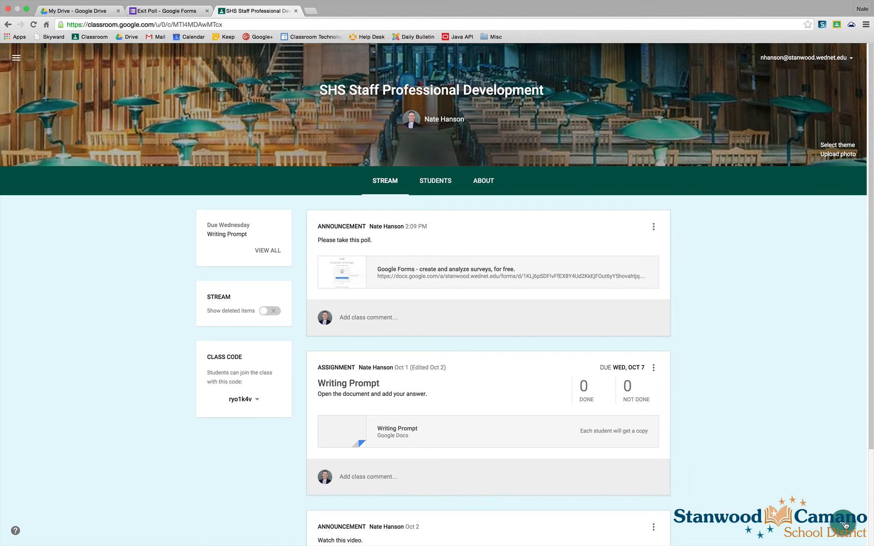
pyautogui.click(845, 525)
pyautogui.click(843, 491)
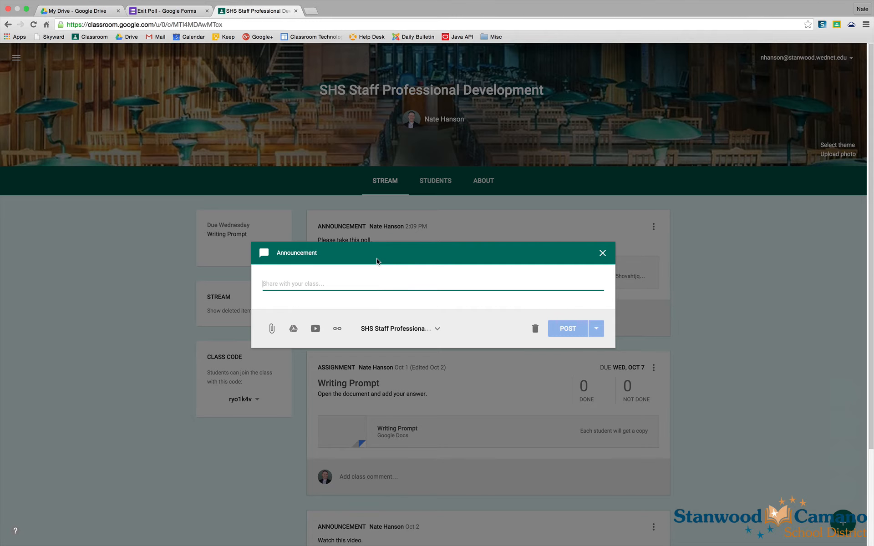
pyautogui.write('Exit Poll:')
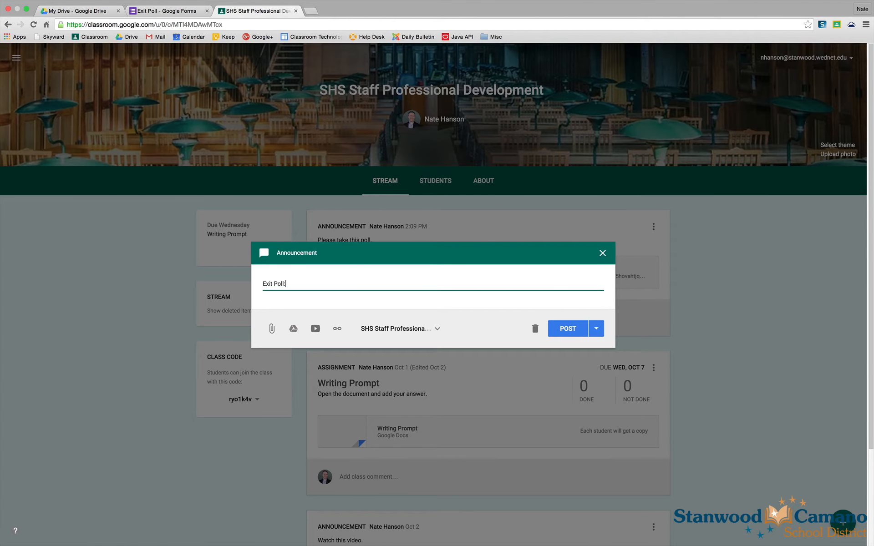
# - Attach the copied form link to the announcement and post it
pyautogui.click(337, 330)
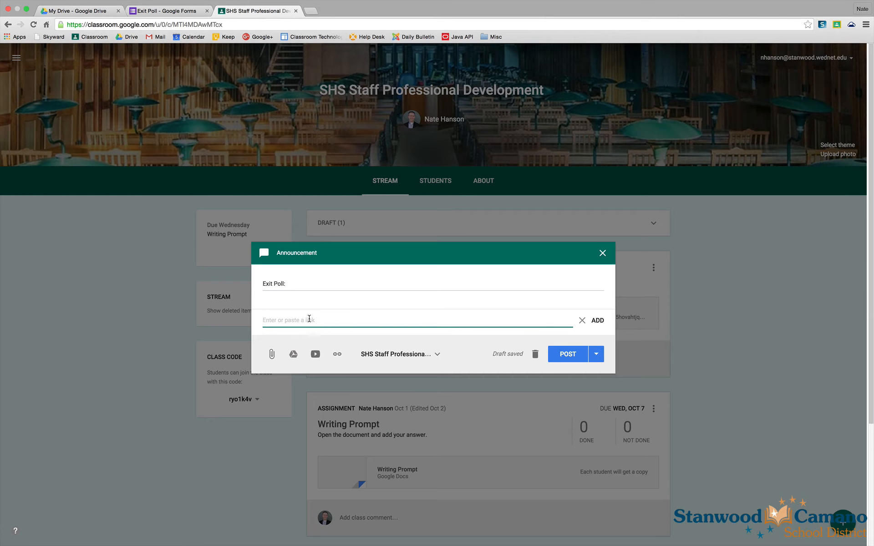
pyautogui.write('https://docs.google.com/a/stanwood.wednet.edu/forms/d/1bjQNy9aozquRc6ChsNxh6lQWH4Of_BwDt8DdsJpEbic/viewform?usp=send_form')
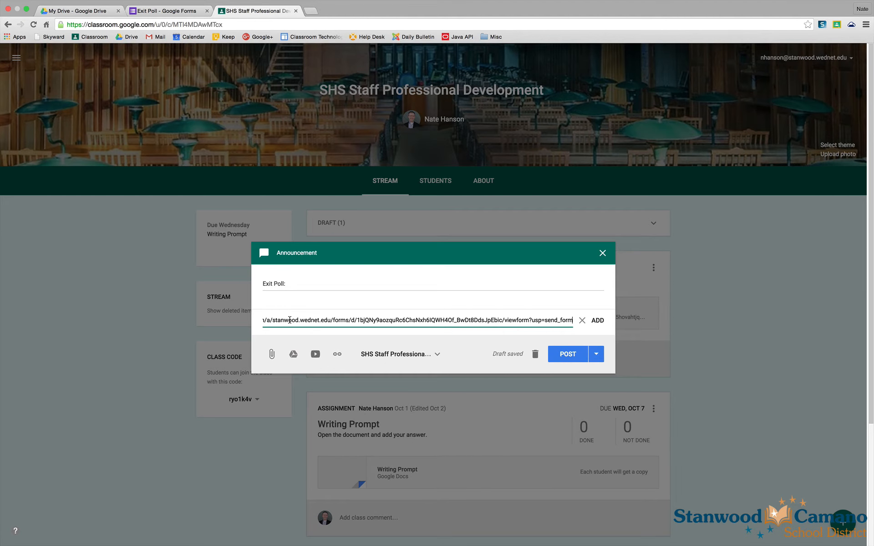
pyautogui.click(597, 321)
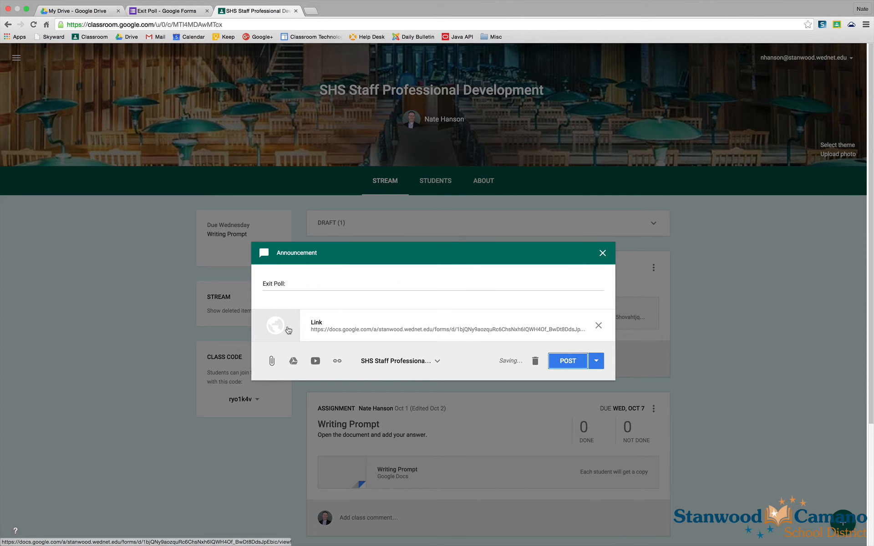
pyautogui.click(569, 361)
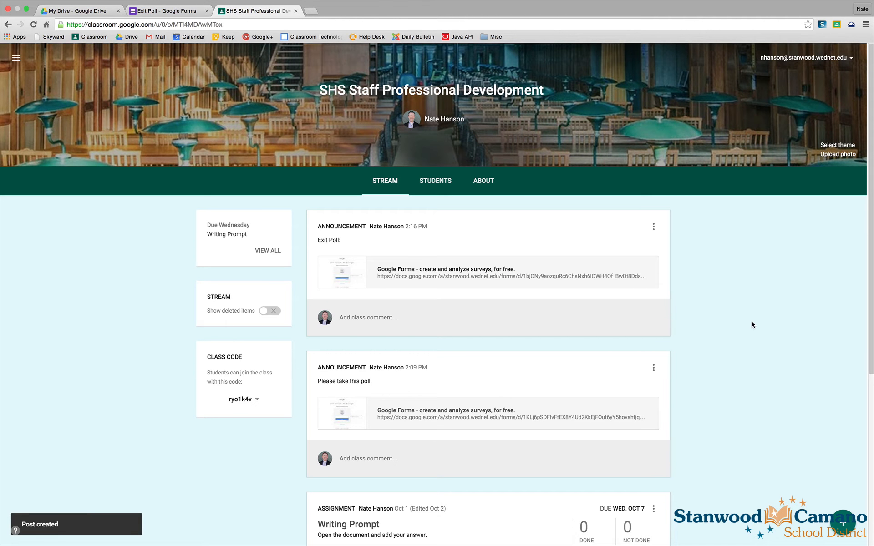
# - Open the posted form link and submit a test response with Problem 2 and Problem 5 checked
pyautogui.click(416, 273)
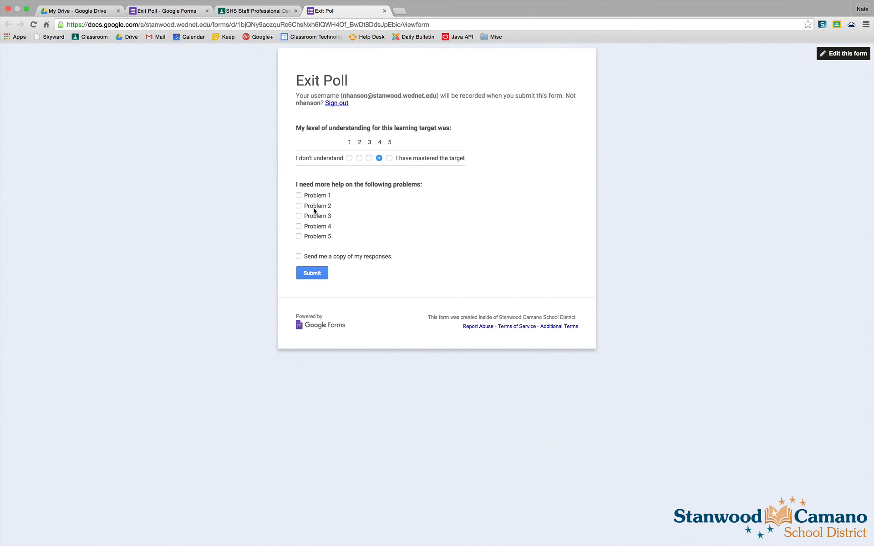
pyautogui.click(298, 206)
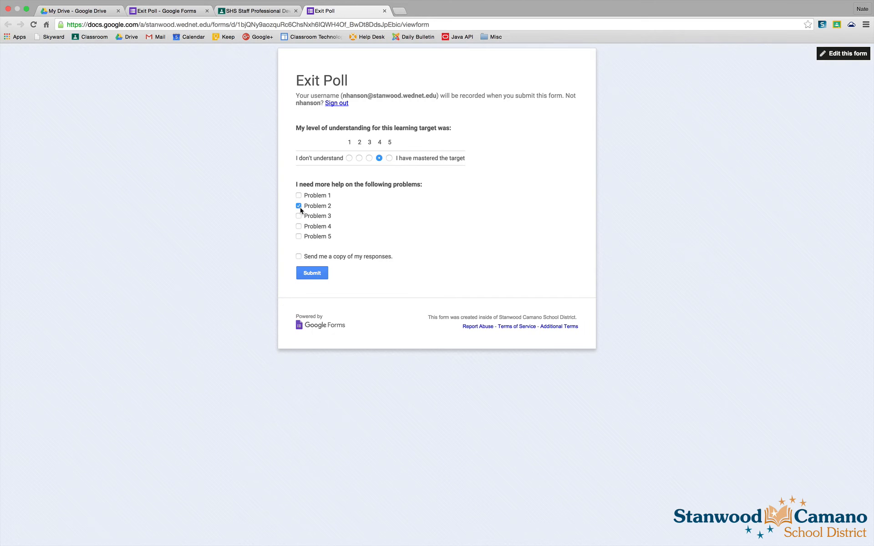
pyautogui.click(298, 236)
pyautogui.click(313, 274)
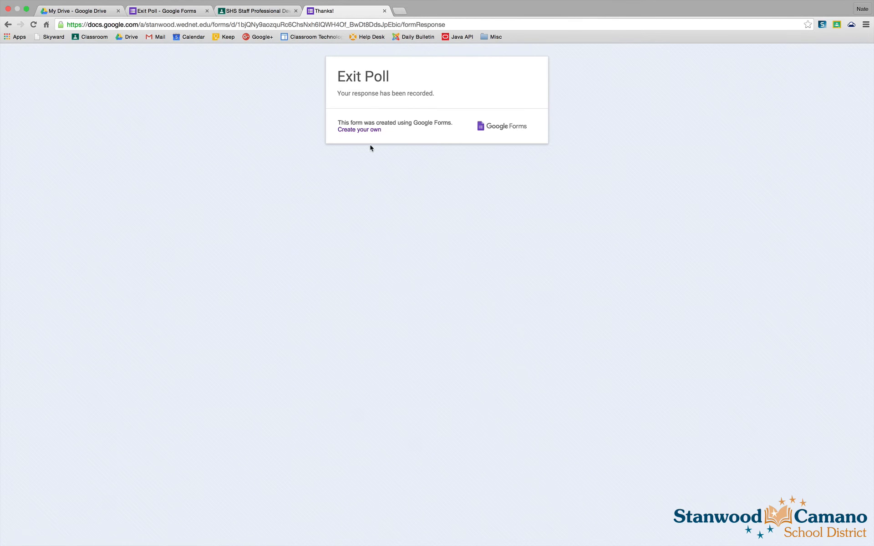
# - Close the confirmation tab and open the form's summary of responses
pyautogui.click(384, 10)
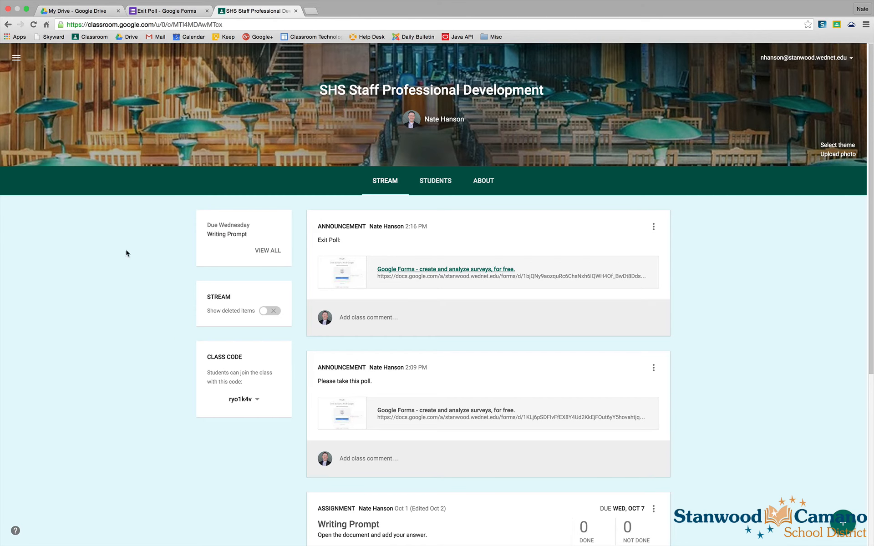
pyautogui.click(167, 13)
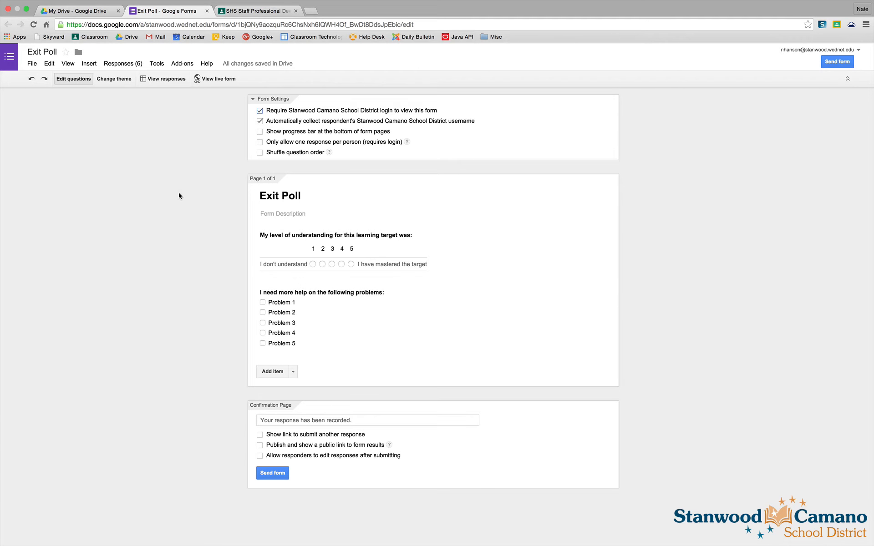
pyautogui.click(125, 64)
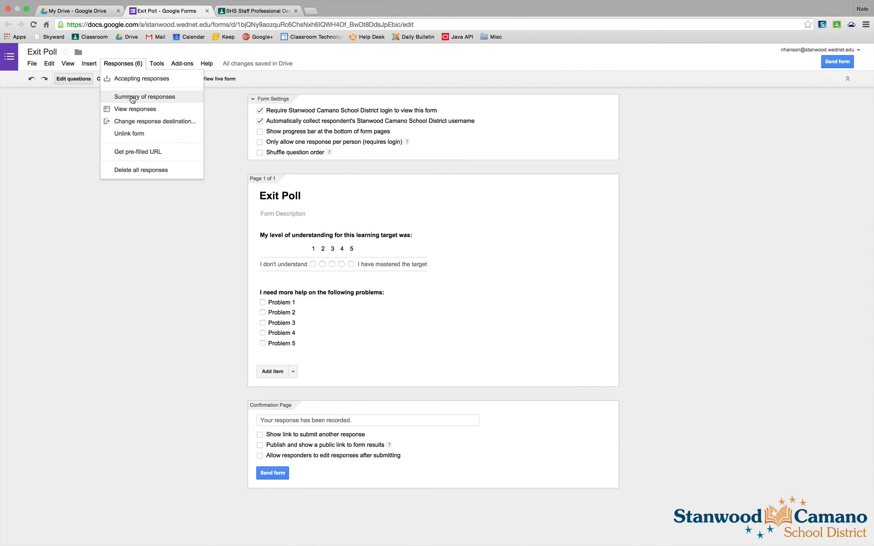
pyautogui.click(132, 99)
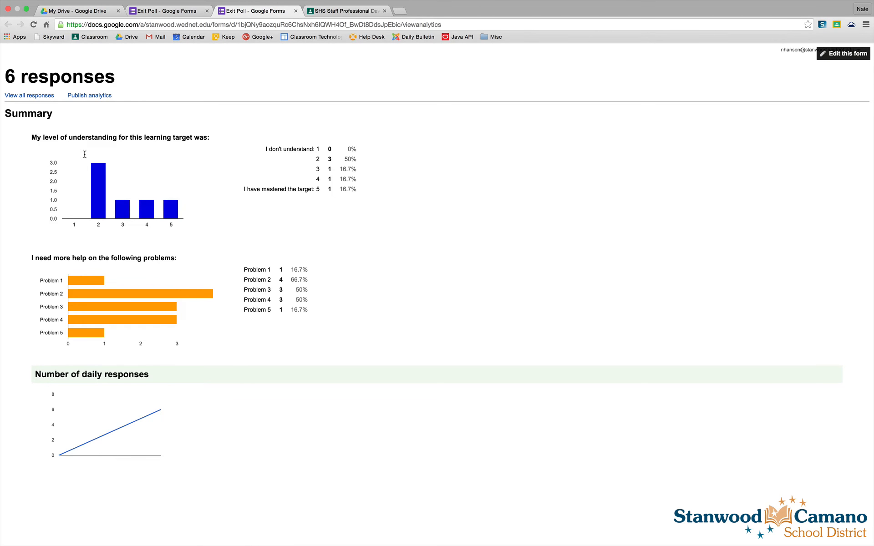